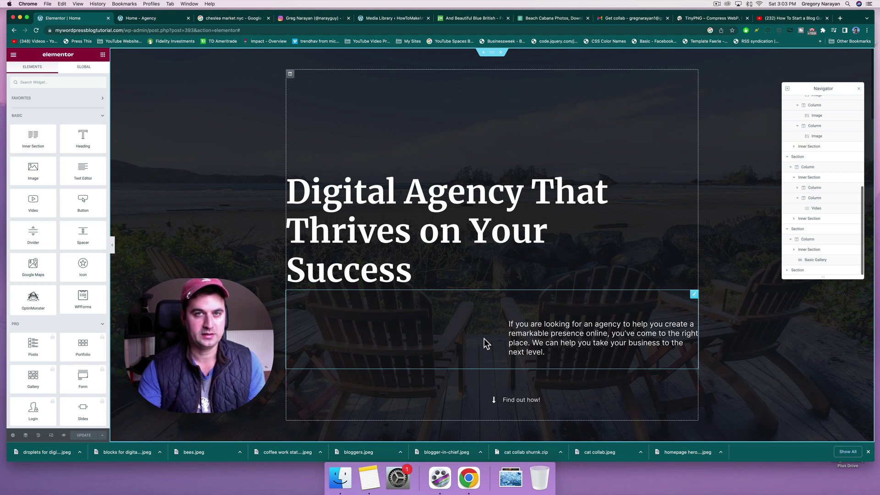
Select the hero's 'Find out how!' Icon List widget to edit its single item
drag(509, 324, 563, 325)
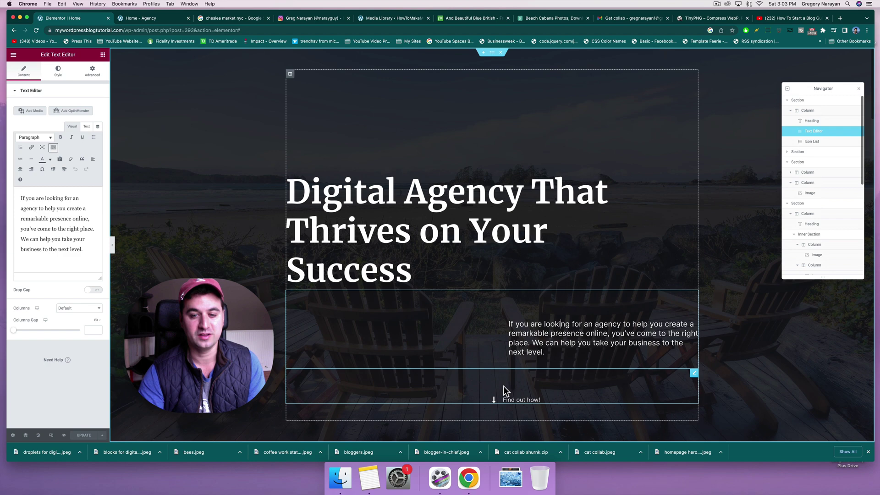
click(504, 402)
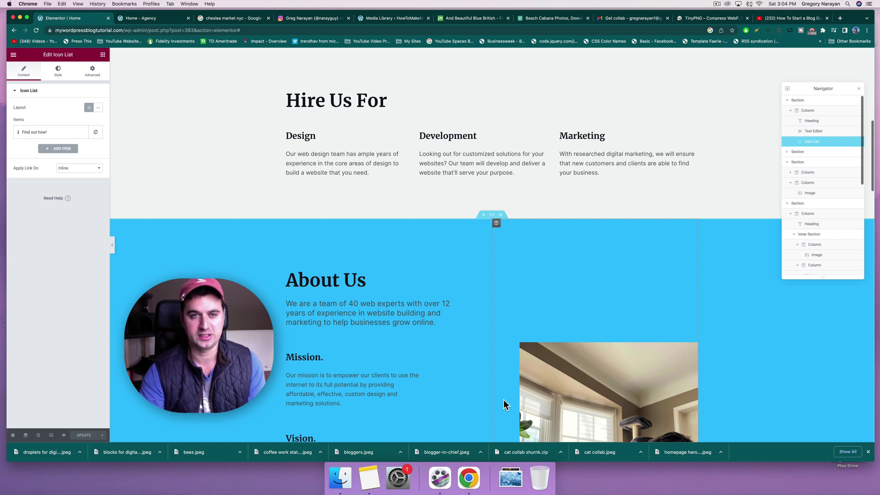
scroll(513, 183, up, 7)
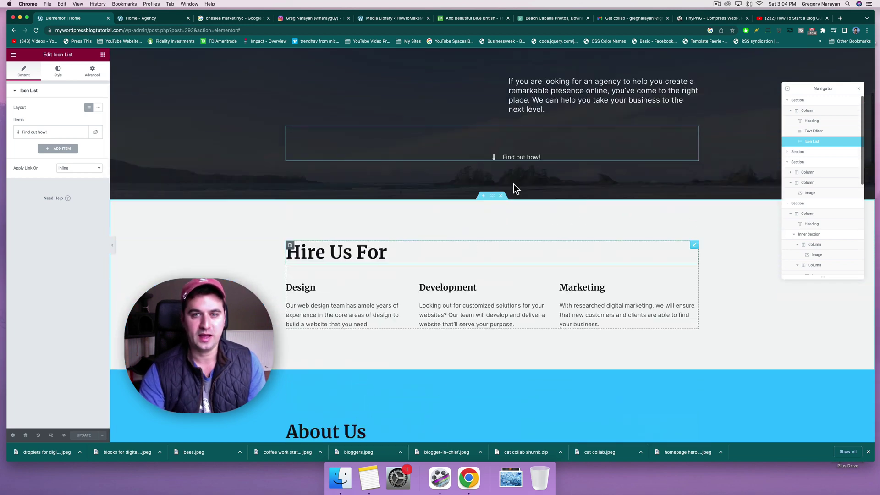
scroll(514, 183, down, 2)
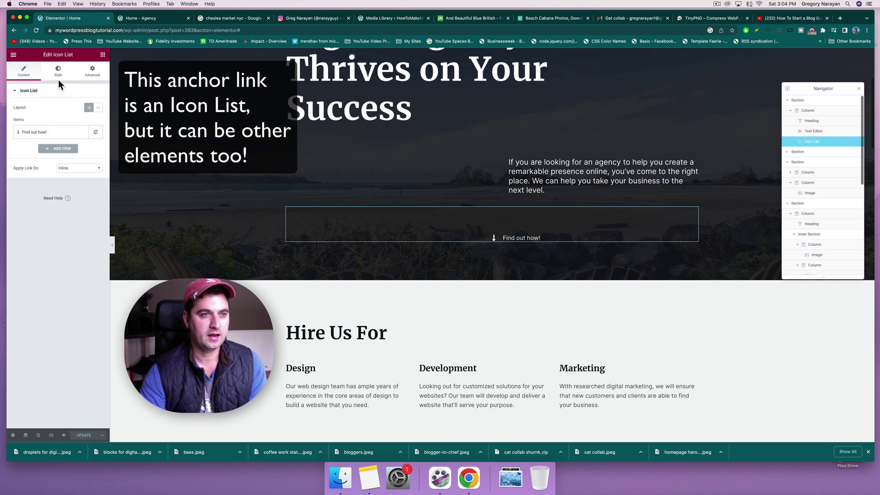
Expand the 'Find out how!' item to show its down-arrow icon and #services link
click(90, 72)
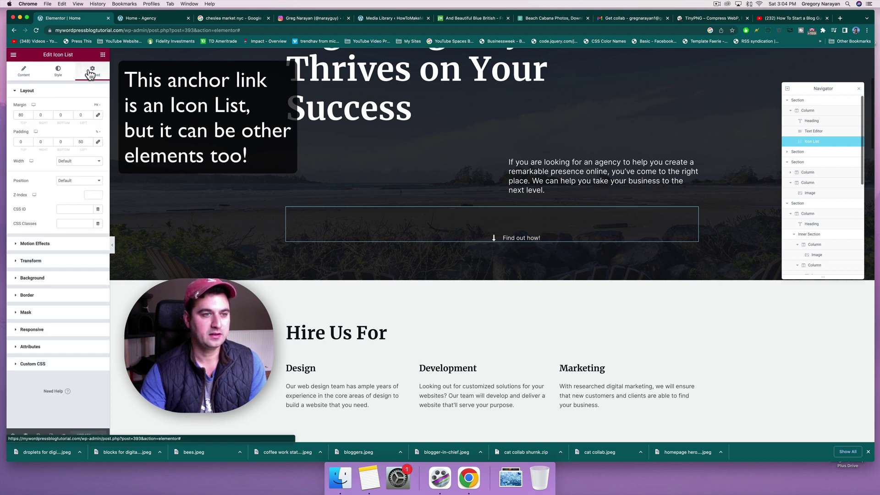
click(50, 74)
click(25, 74)
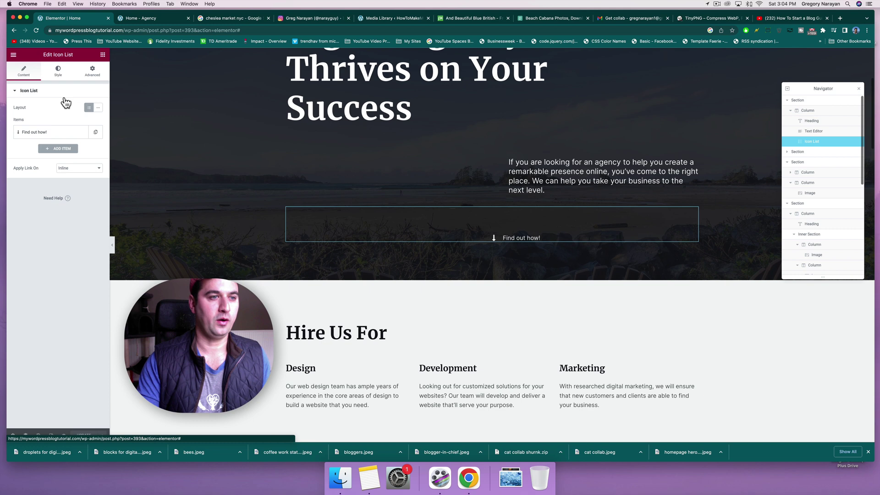
click(45, 132)
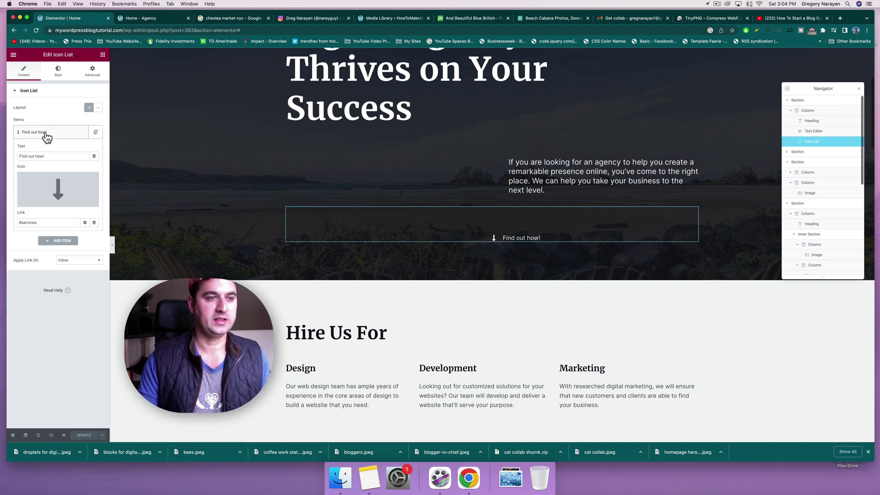
click(40, 224)
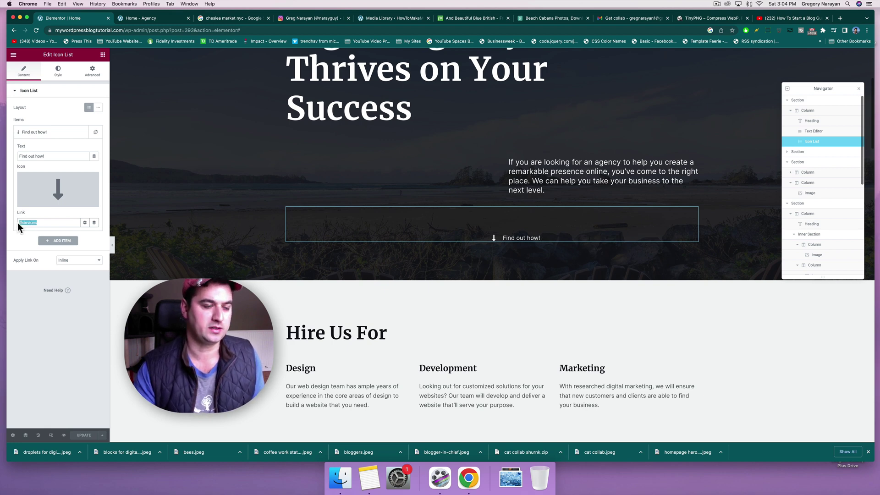
click(28, 222)
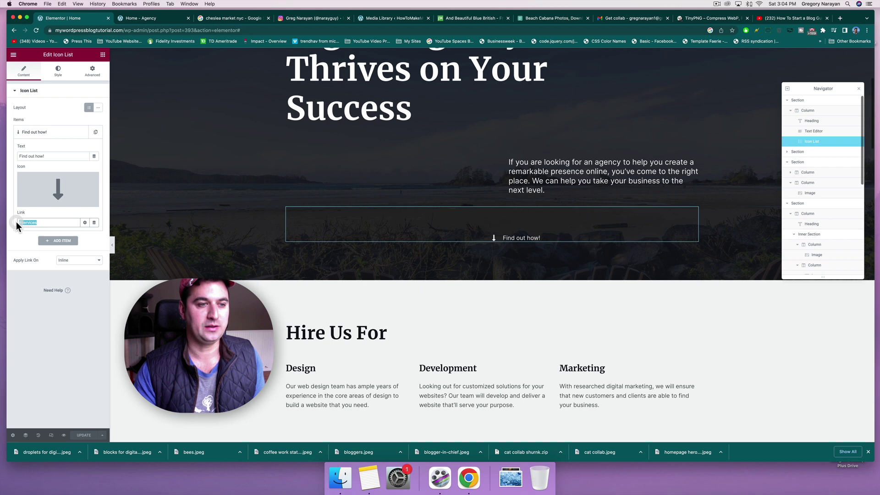
scroll(547, 213, down, 2)
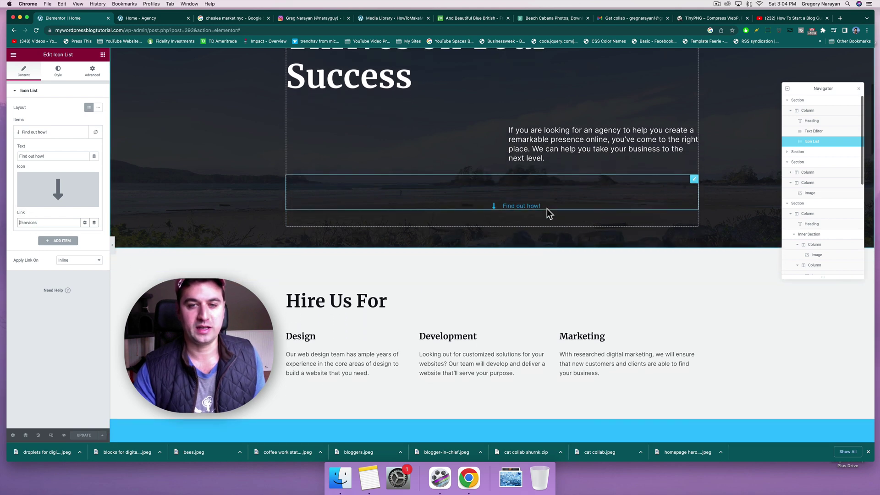
In the Hire Us For section's Advanced settings, set right padding to 0 and check the 'services' CSS ID
click(531, 208)
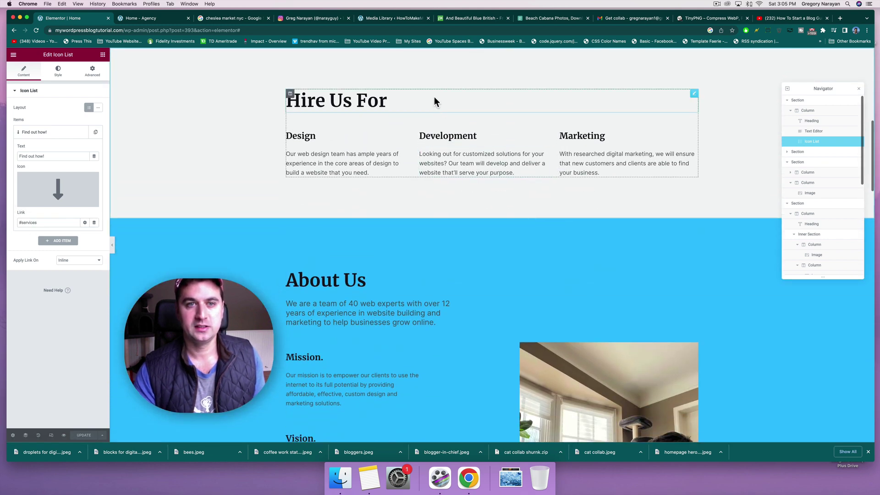
scroll(376, 105, up, 3)
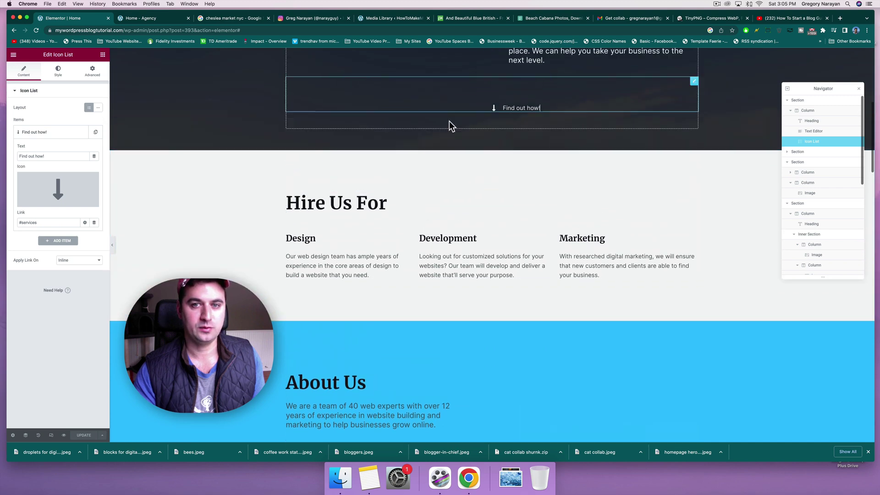
click(492, 151)
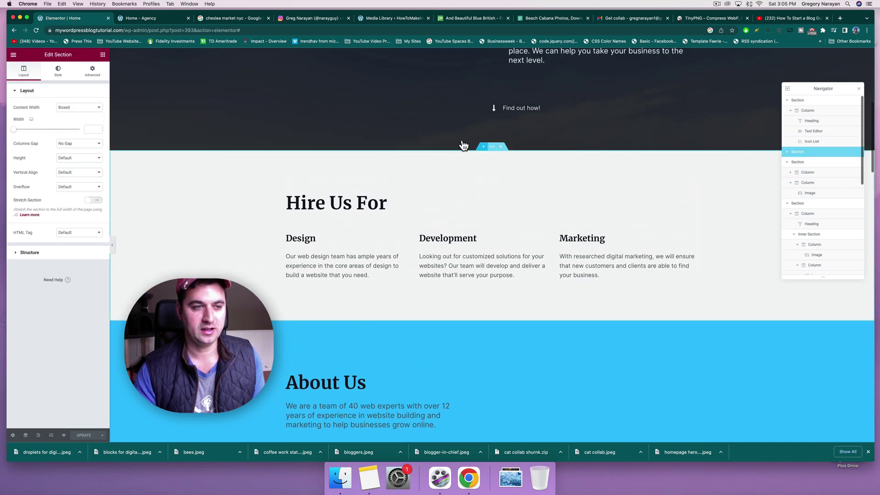
click(85, 73)
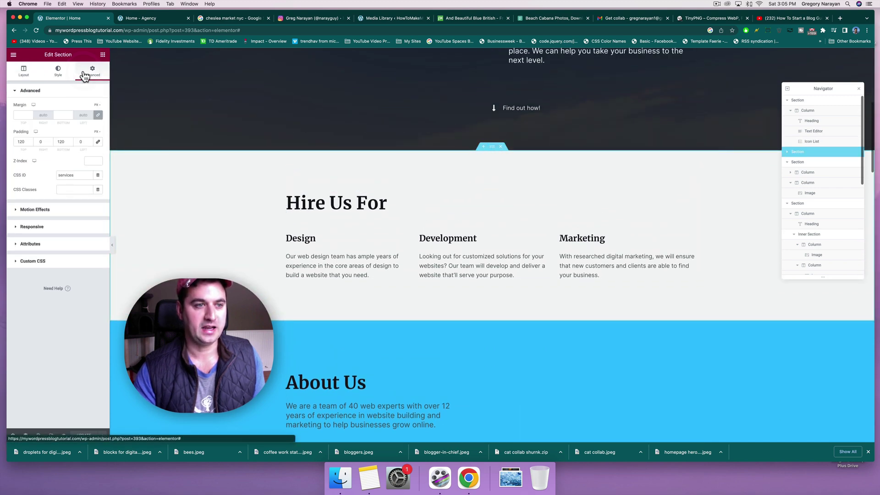
click(41, 142)
text(0)
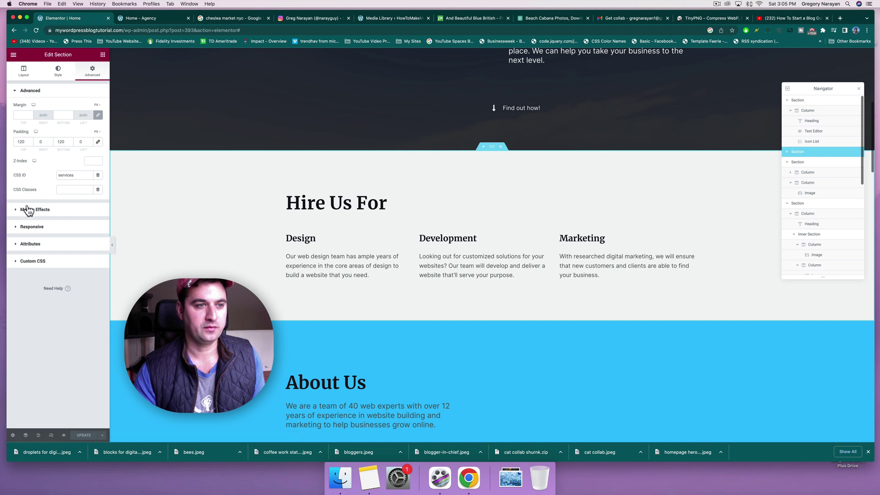
double_click(70, 175)
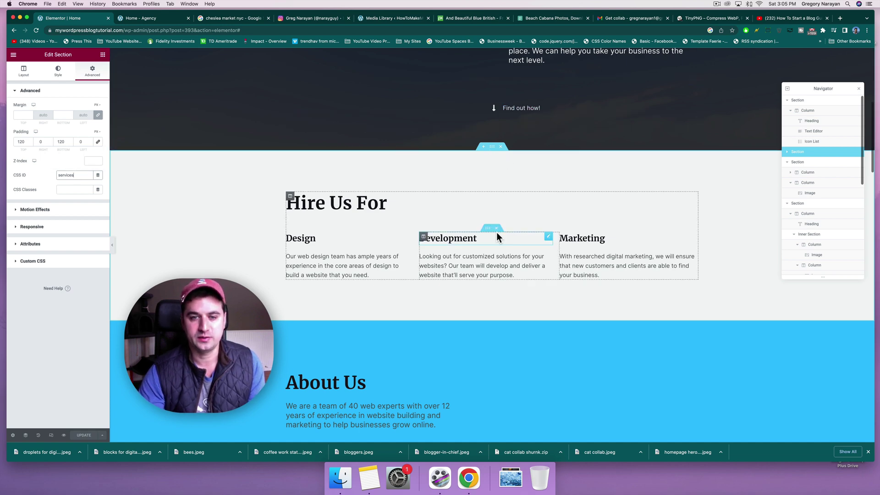
Give the inner section holding the Build Your Blog video the CSS ID 'video'
scroll(496, 232, up, 2)
scroll(496, 232, up, 1)
scroll(496, 232, down, 13)
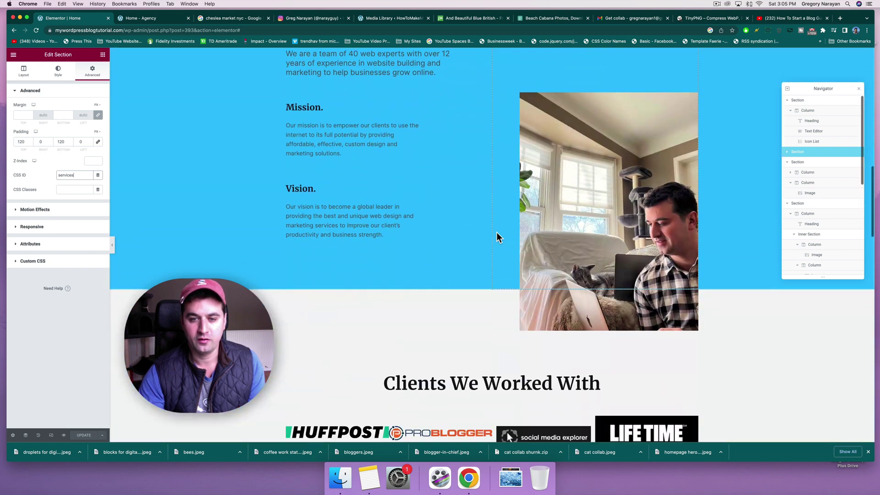
scroll(496, 232, down, 13)
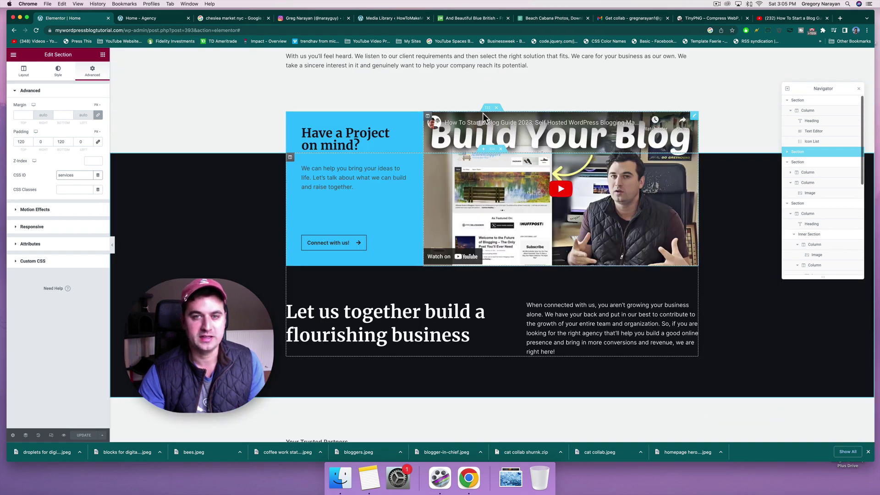
click(489, 110)
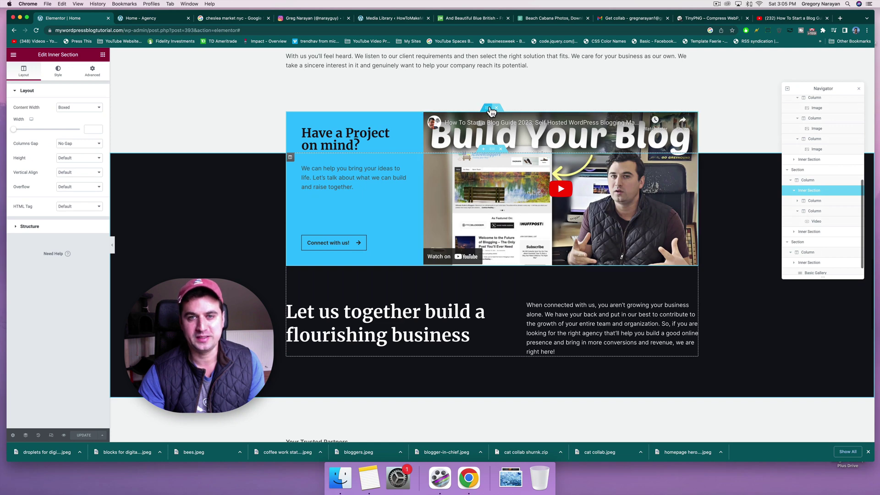
click(93, 73)
click(62, 175)
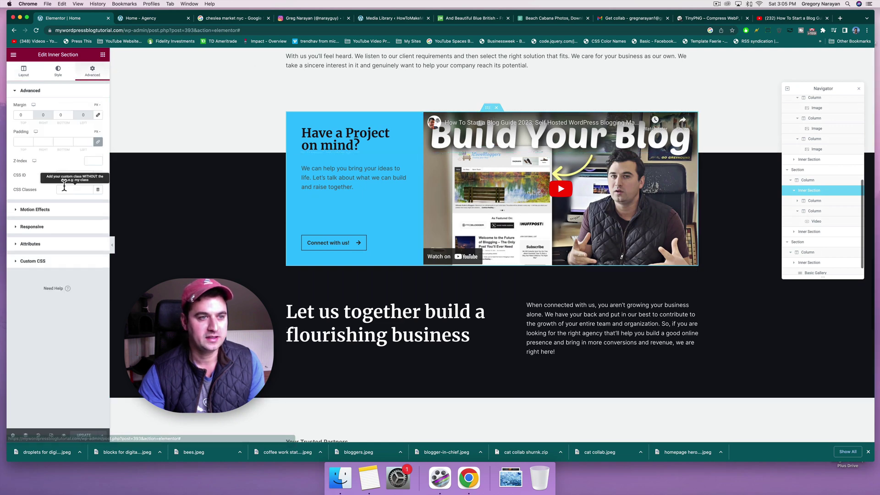
text(video)
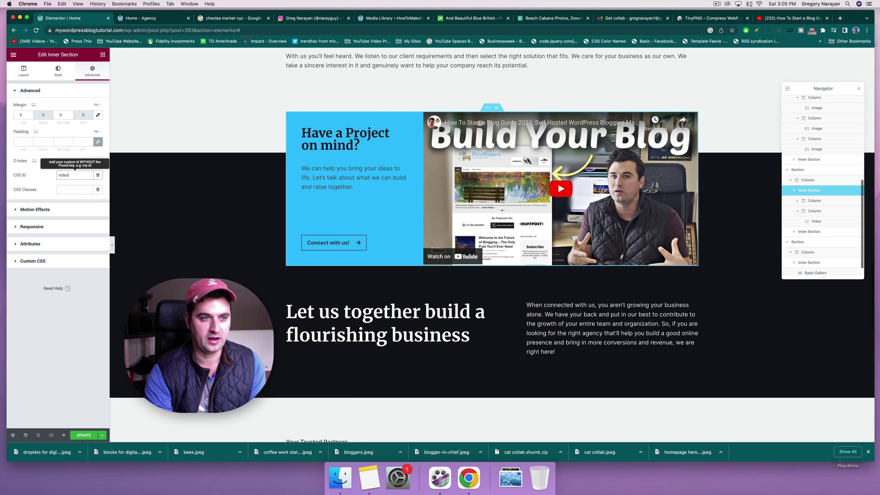
scroll(542, 237, down, 4)
scroll(541, 229, up, 20)
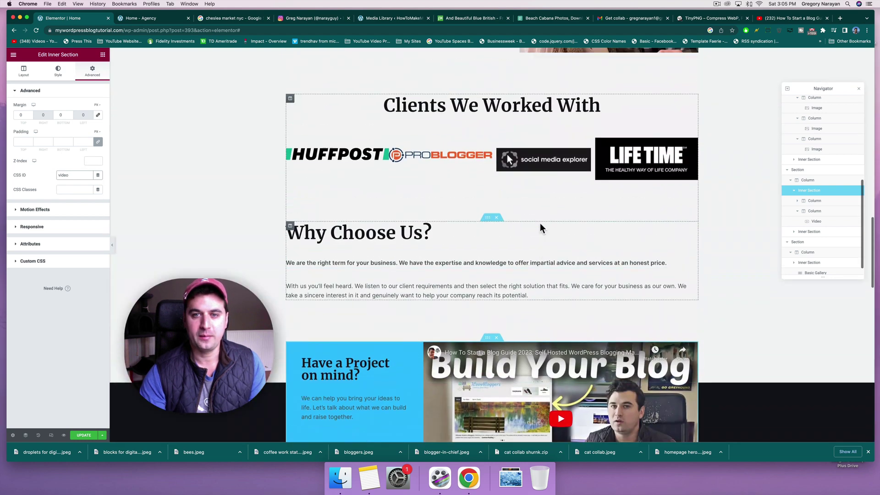
Change the 'Find out how!' item's link from #services to #video
scroll(540, 223, up, 1)
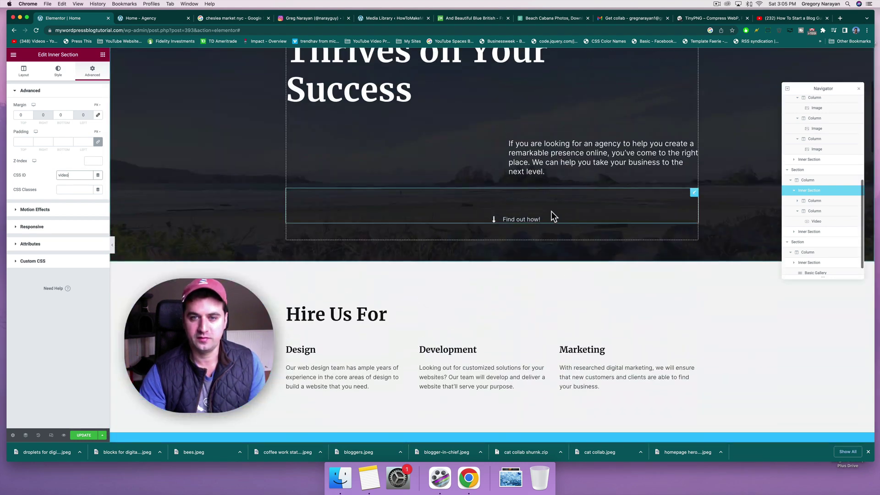
click(547, 220)
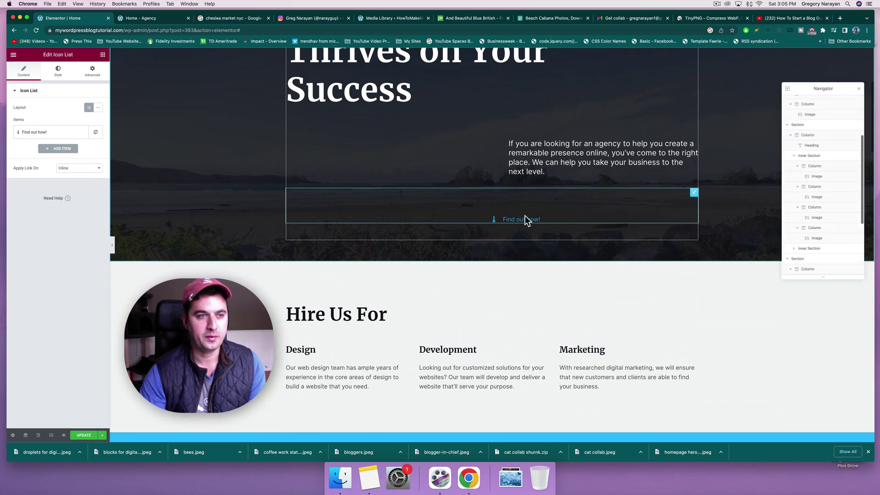
click(52, 132)
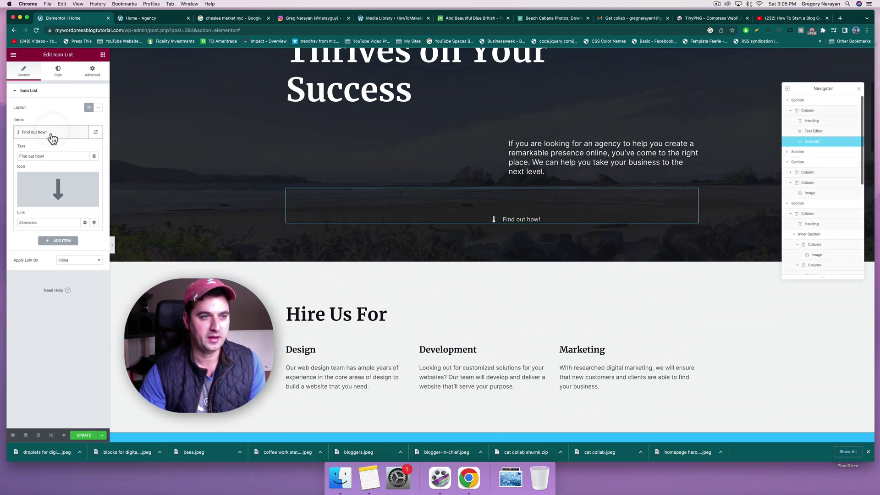
double_click(26, 223)
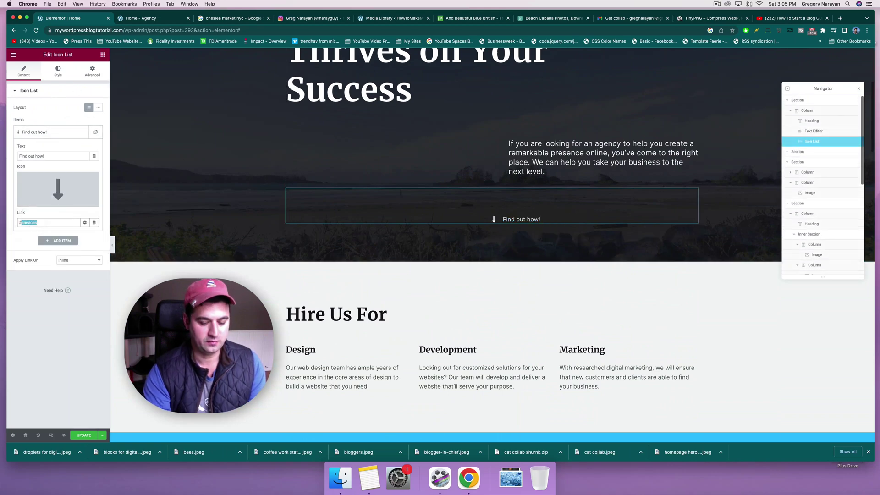
text(video)
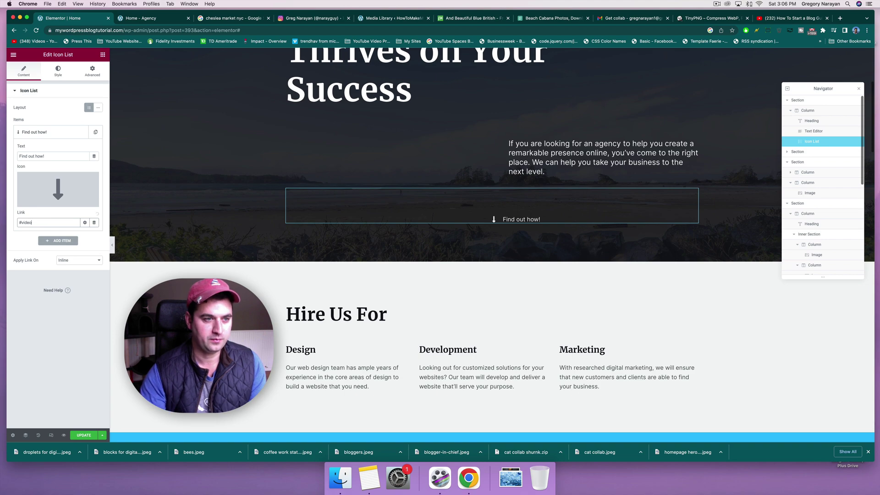
Save the page with UPDATE and test that the link jumps to the video
click(82, 435)
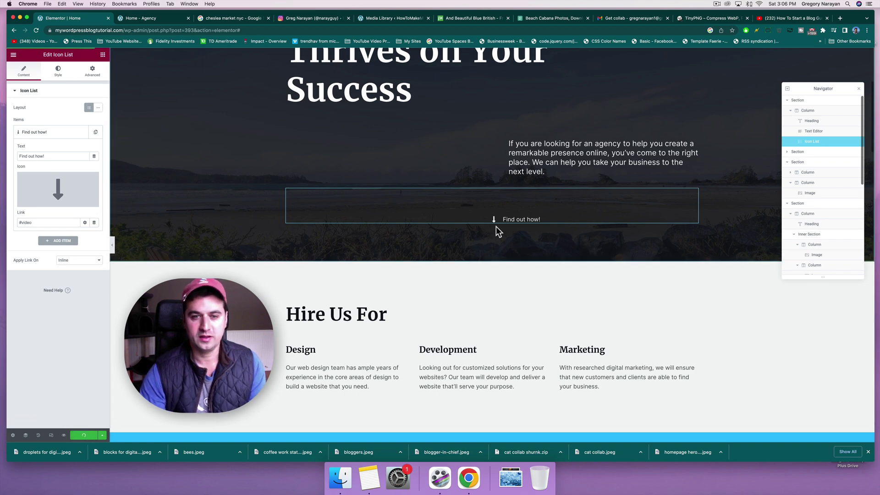
click(514, 221)
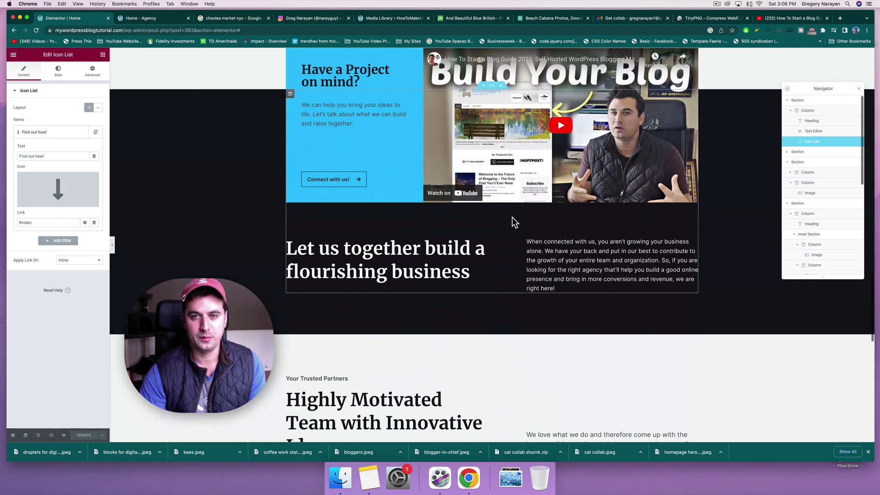
scroll(513, 216, up, 10)
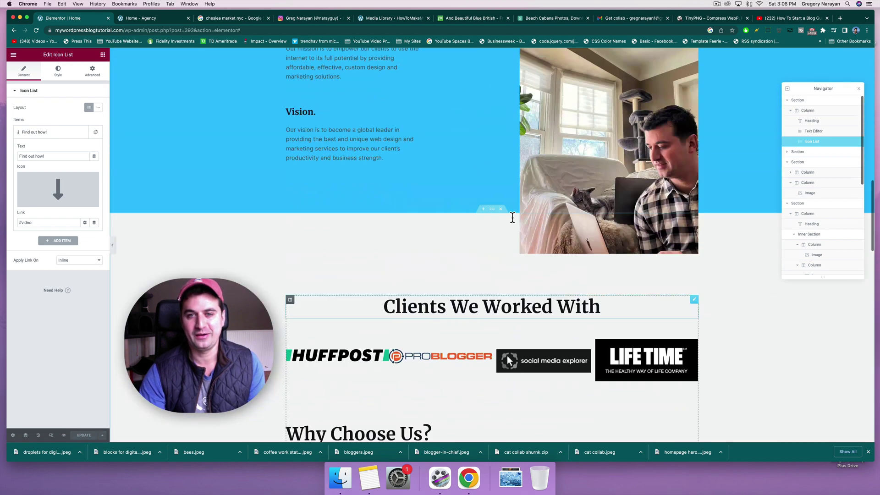
scroll(513, 216, up, 10)
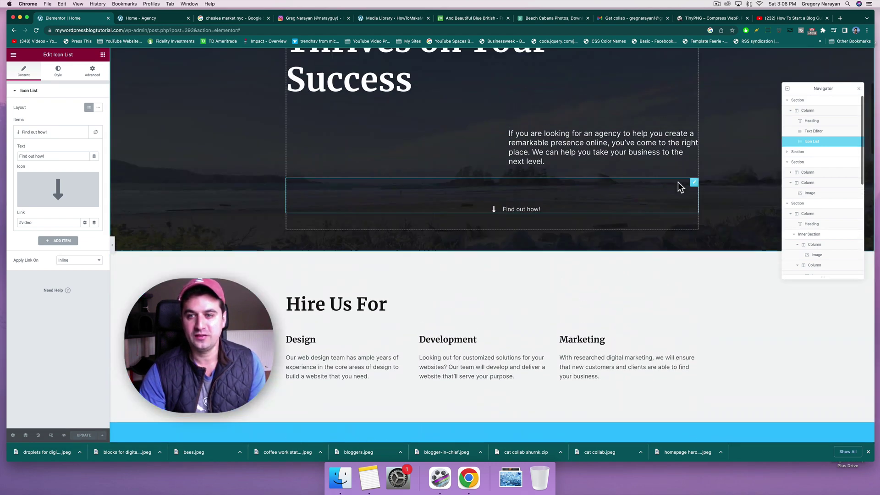
Duplicate the 'Find out how!' icon list and place the copy under the About Us heading
right_click(695, 183)
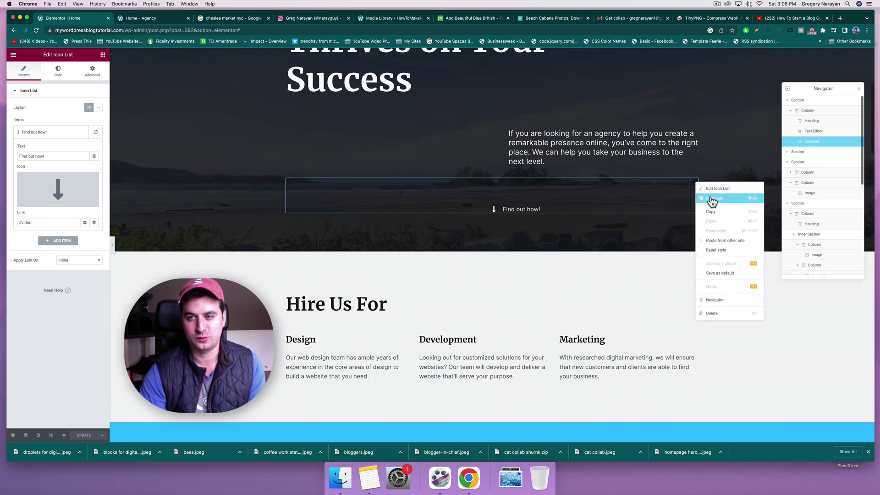
click(710, 198)
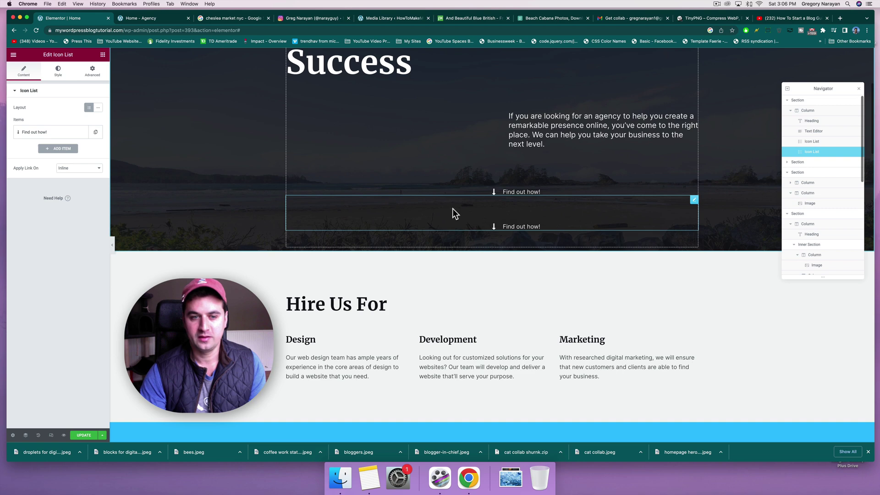
drag(454, 212, 326, 372)
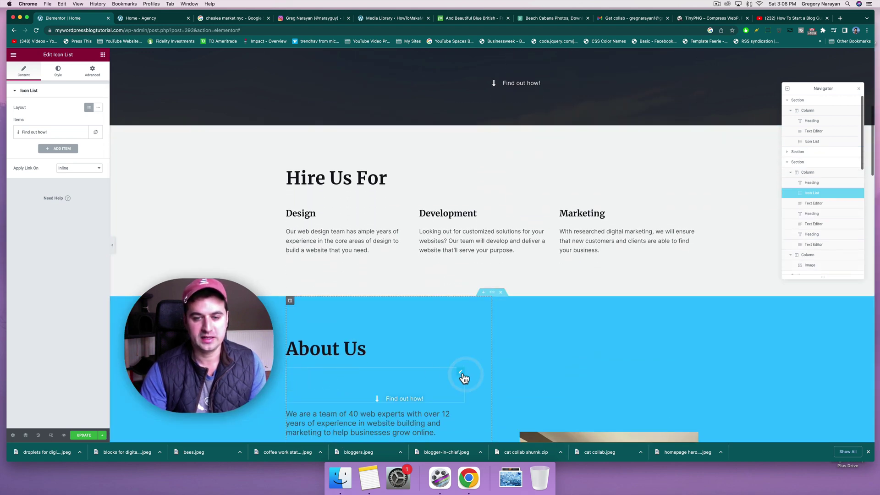
Set the copied icon list's top margin to 0 and left padding to 0
click(90, 70)
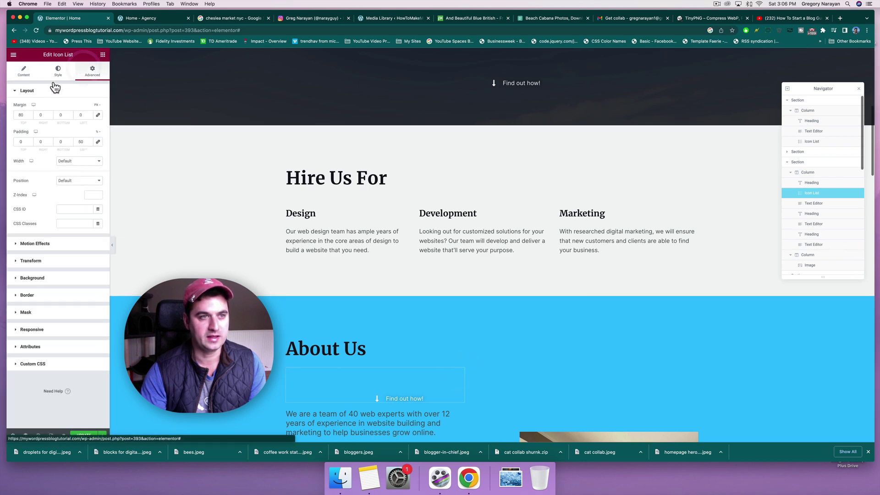
double_click(20, 115)
text(0)
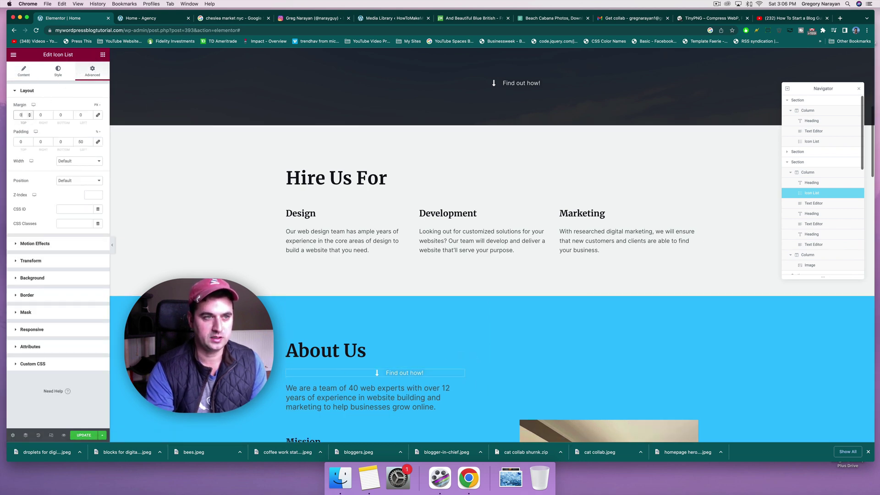
click(81, 142)
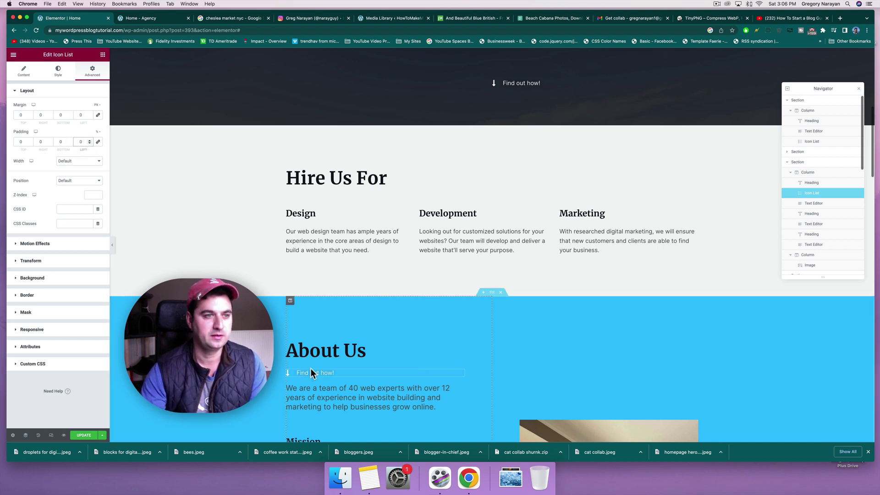
Open the Icon Library for the copied item and search for 'team'
click(25, 79)
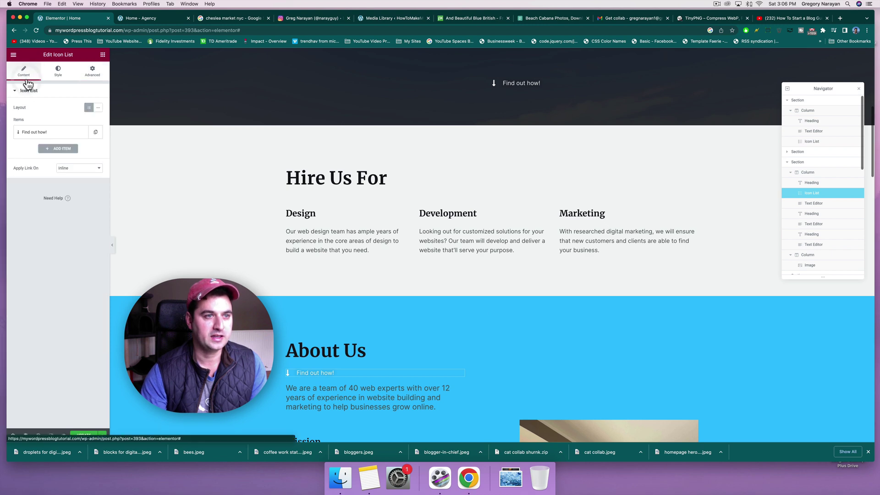
click(27, 133)
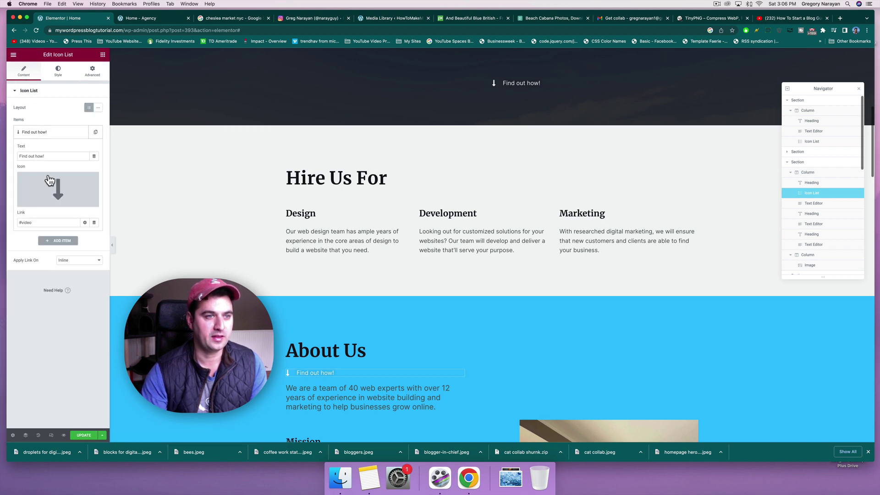
click(55, 189)
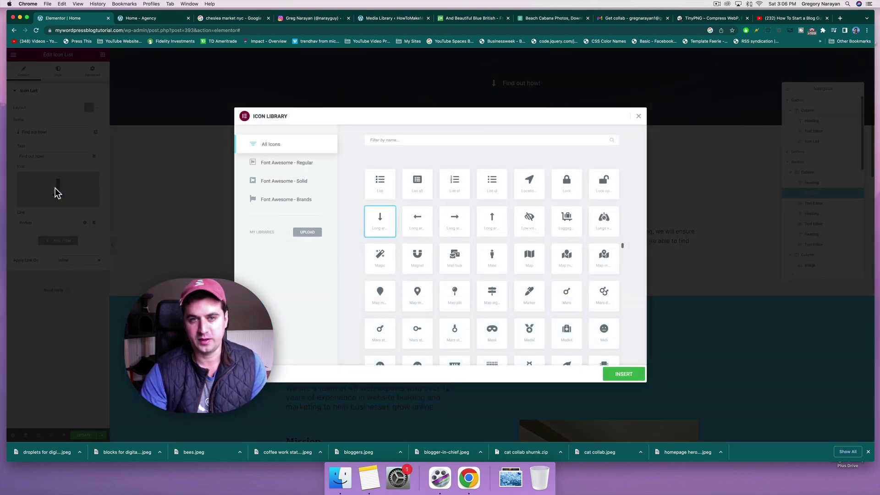
click(398, 139)
text(team)
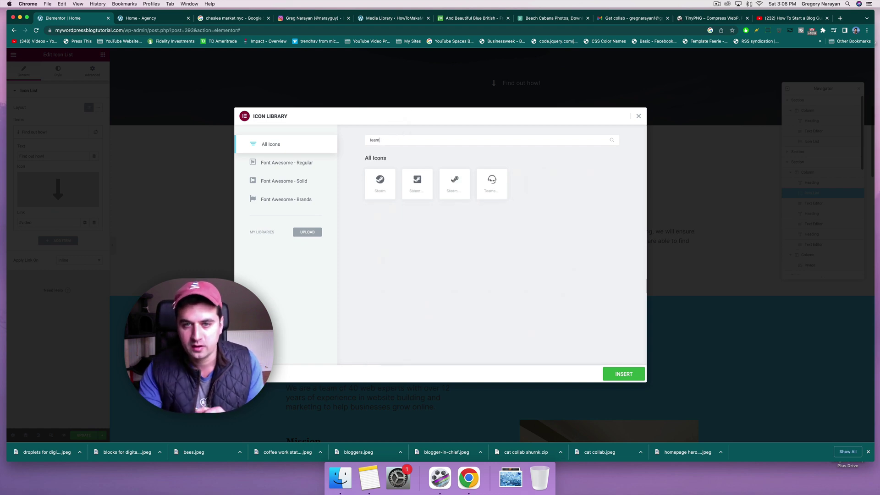
Try searches 'home', 'stat' and 'graph', then insert the Comments speech-bubble icon
key(BackSpace)
key(BackSpace)
key(BackSpace)
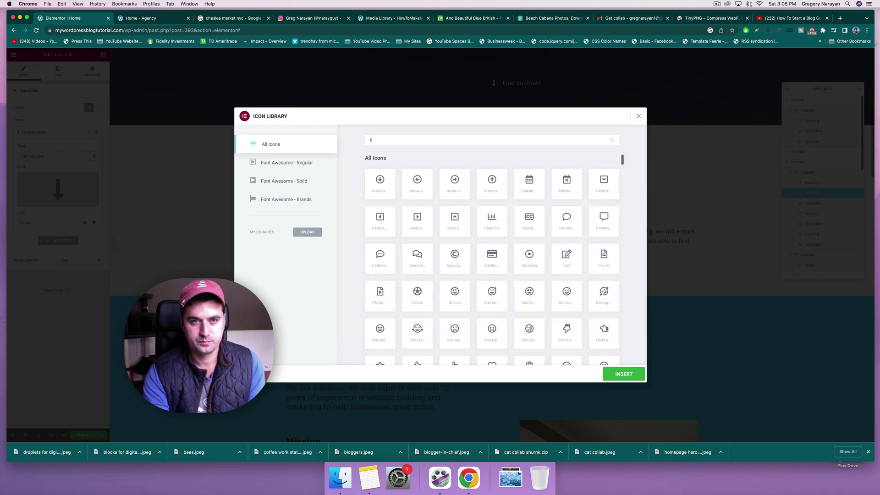
key(BackSpace)
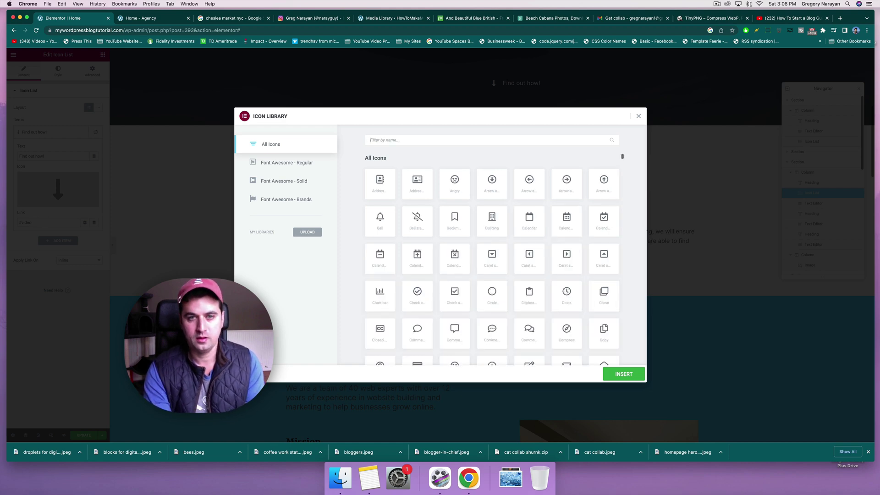
text(home)
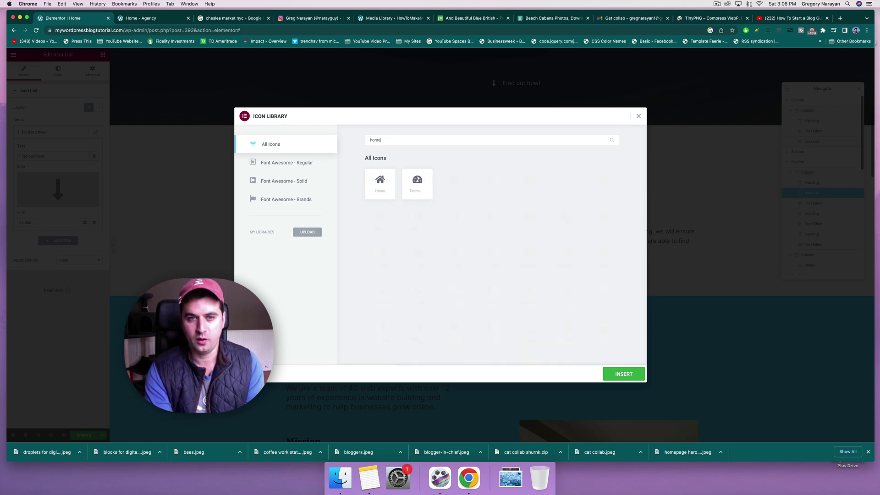
key(BackSpace)
key(BackSpace)
key(BackSpace)
key(BackSpace)
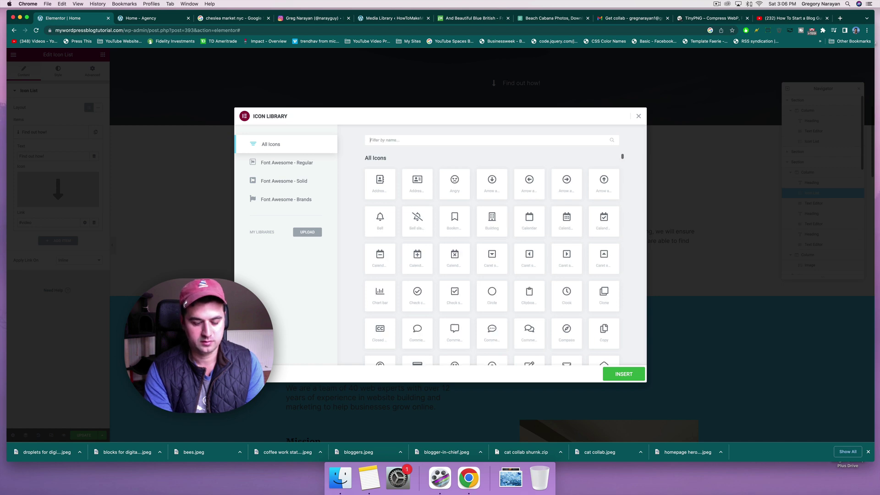
text(stat)
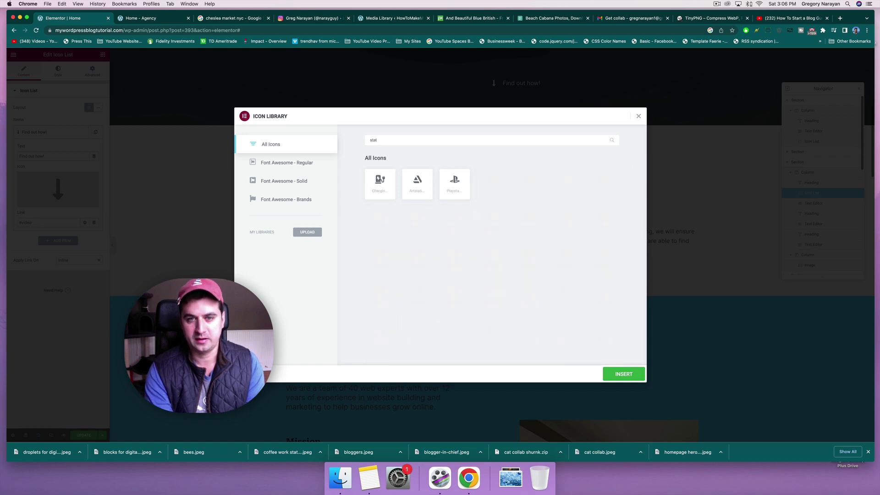
key(BackSpace)
key(BackSpace)
key(BackSpace)
key(BackSpace)
text(graph)
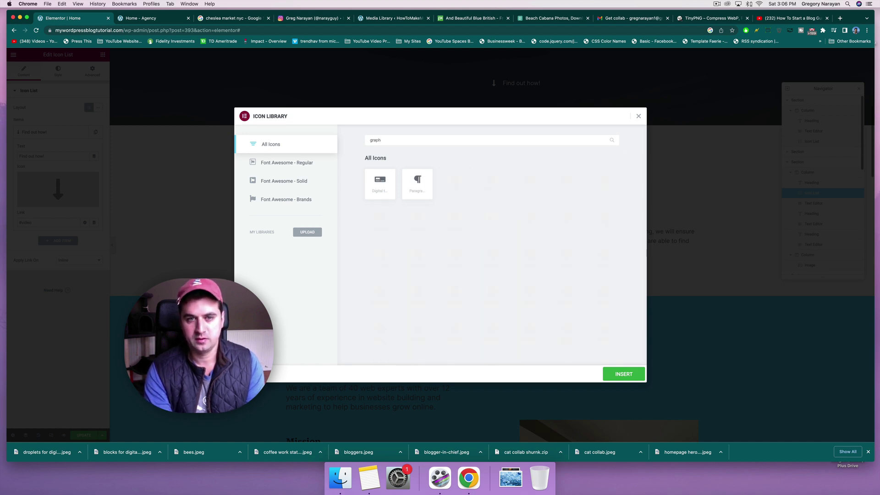
key(BackSpace)
key(BackSpace)
key(BackSpace)
key(BackSpace)
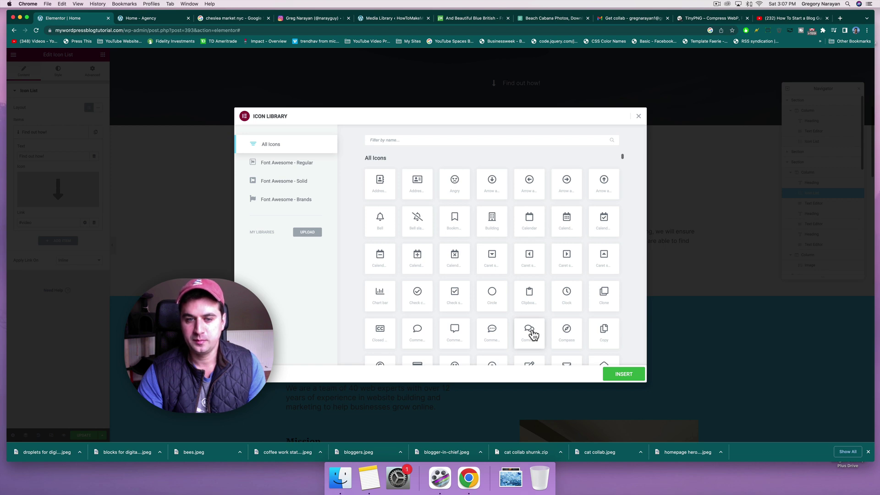
click(532, 334)
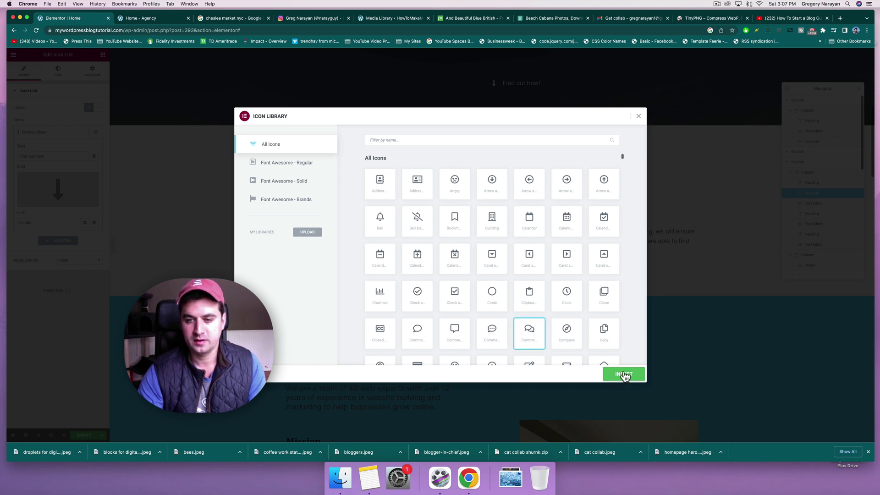
click(623, 374)
Change the copied item's text to 'Read Our Reviews'
scroll(292, 365, up, 2)
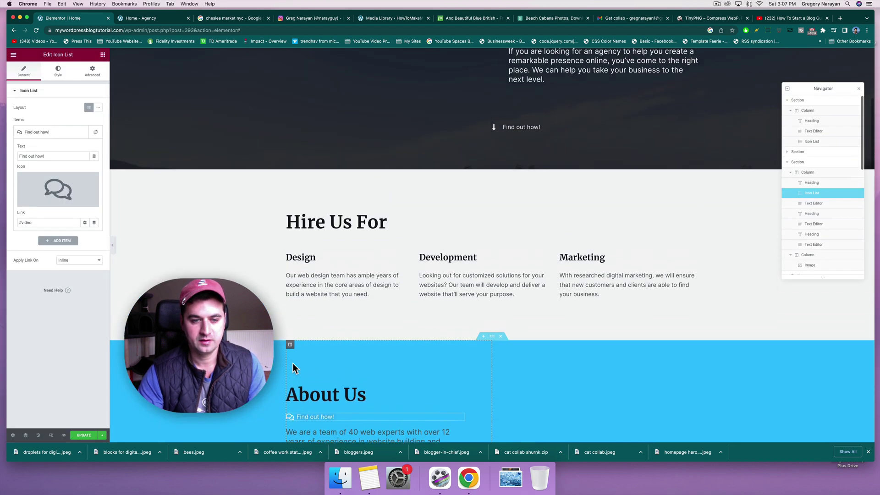
scroll(293, 363, down, 5)
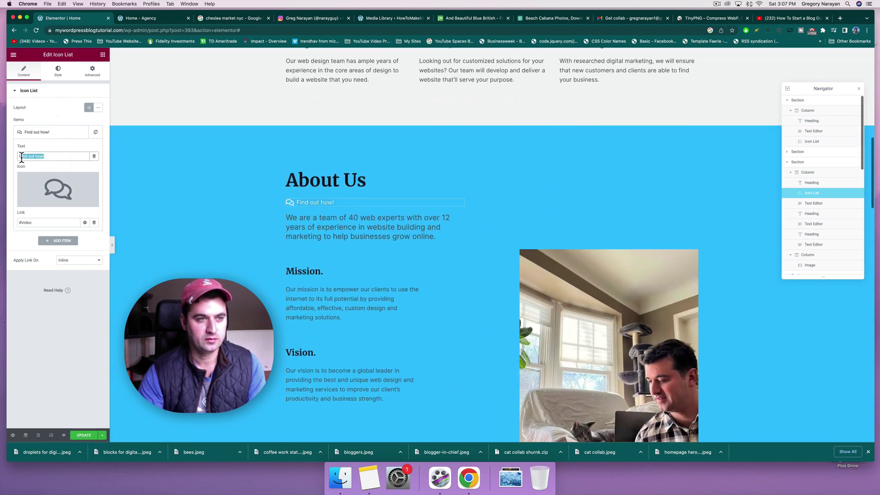
text(Read Our Reviews)
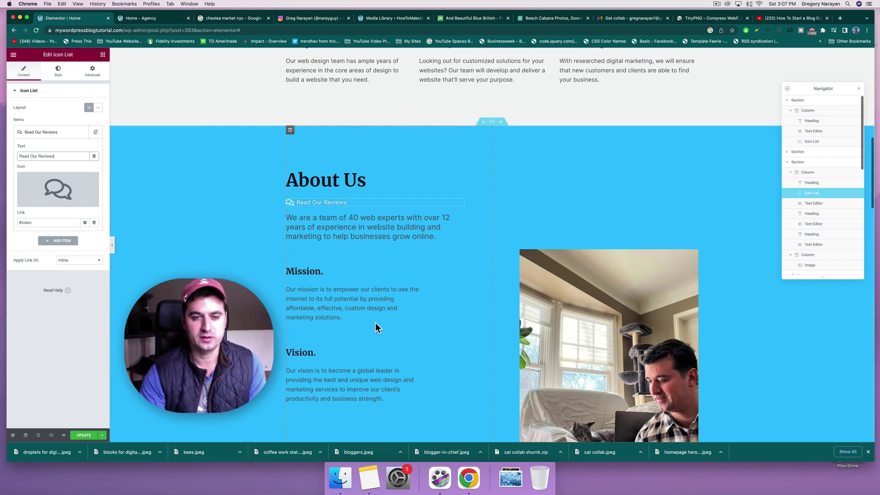
Scroll the preview down to the Why Choose Us? section
scroll(376, 323, down, 10)
scroll(375, 323, down, 12)
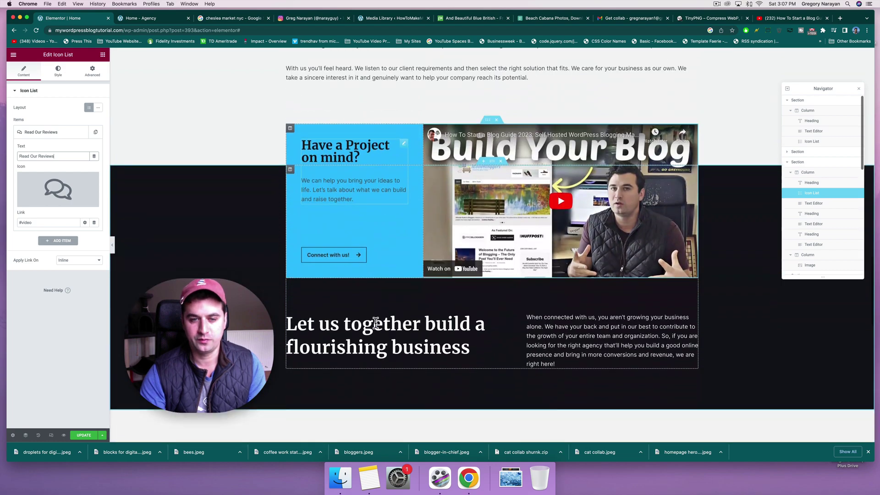
scroll(376, 322, up, 12)
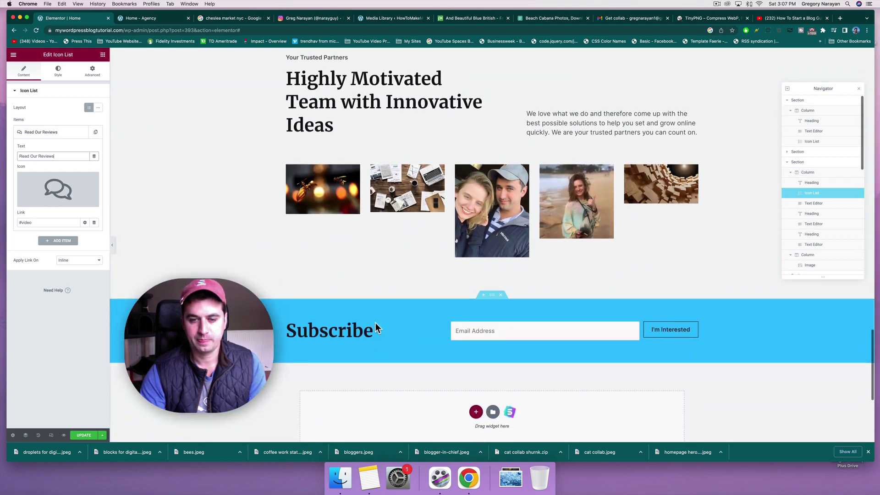
scroll(376, 325, up, 3)
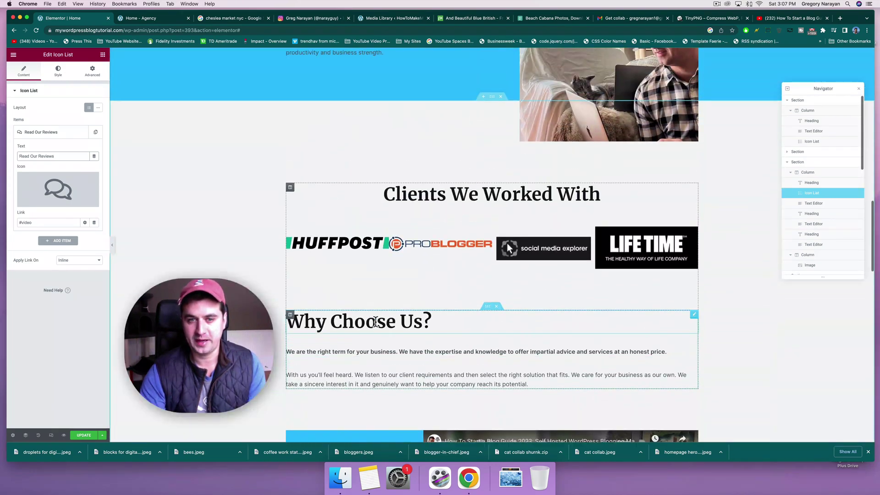
scroll(376, 323, down, 6)
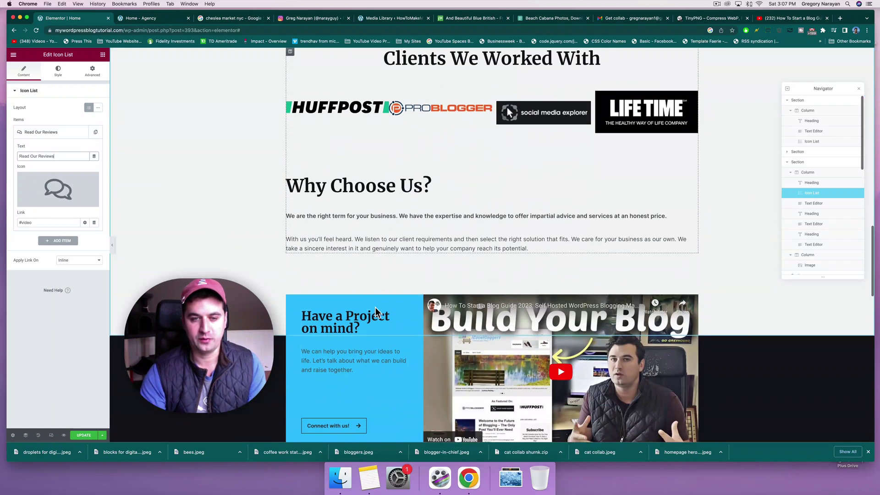
Set the CSS ID of the inner section holding 'Why Choose Us?' to 'reviews'
click(441, 183)
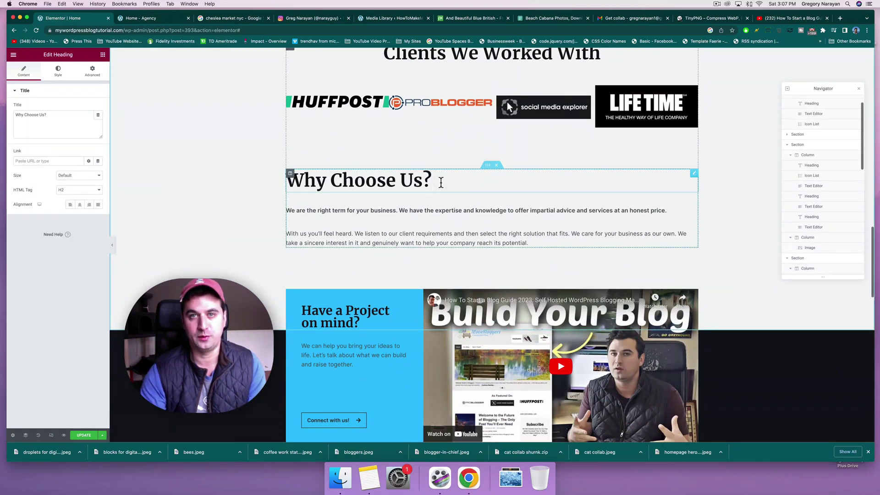
click(488, 165)
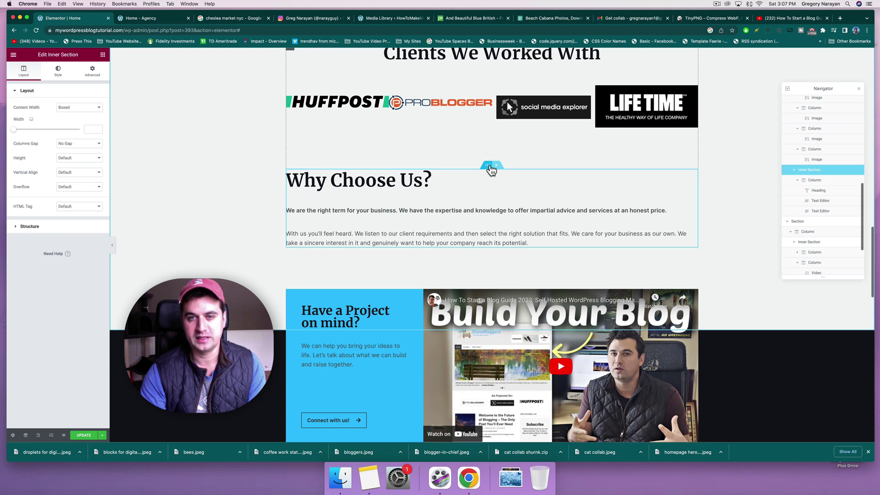
click(90, 72)
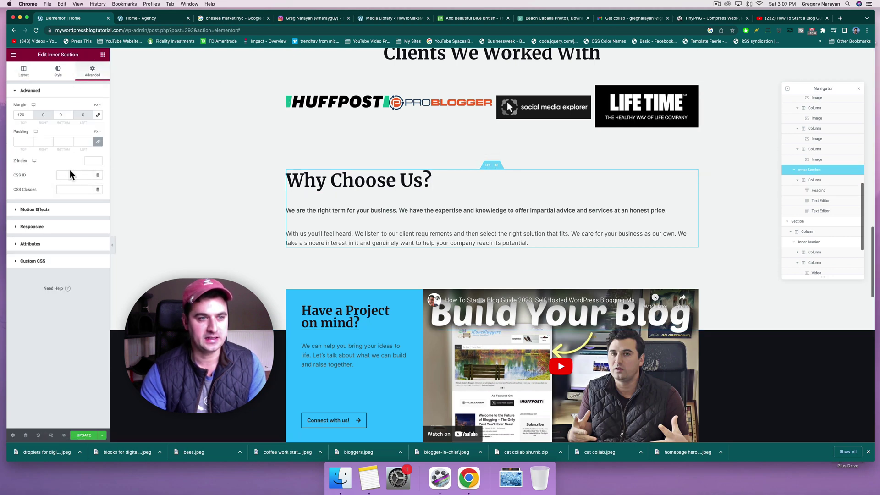
click(67, 176)
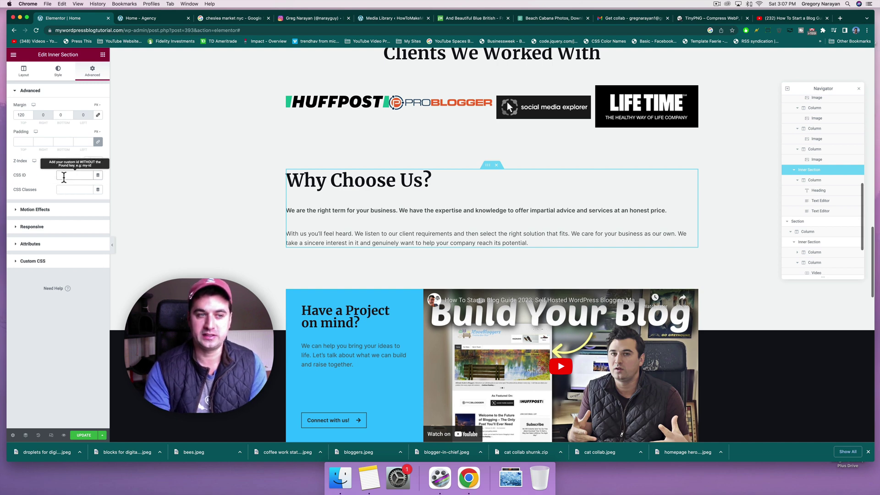
text(re)
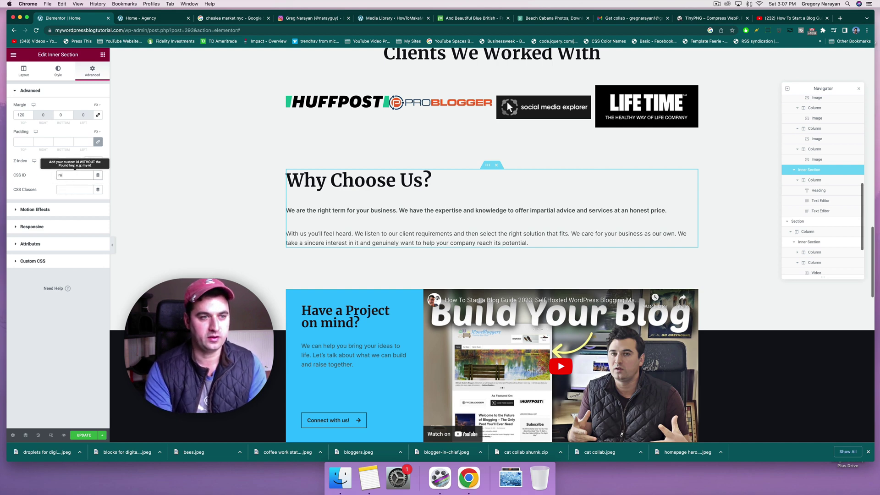
text(views)
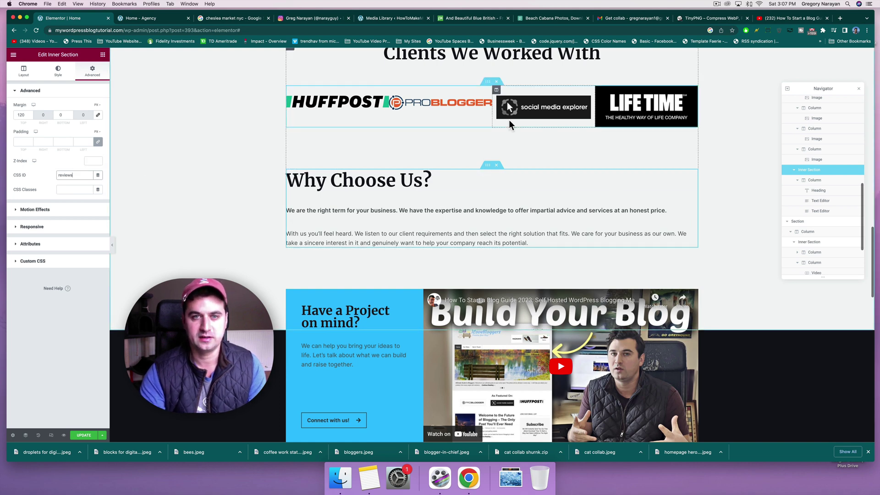
scroll(509, 120, up, 10)
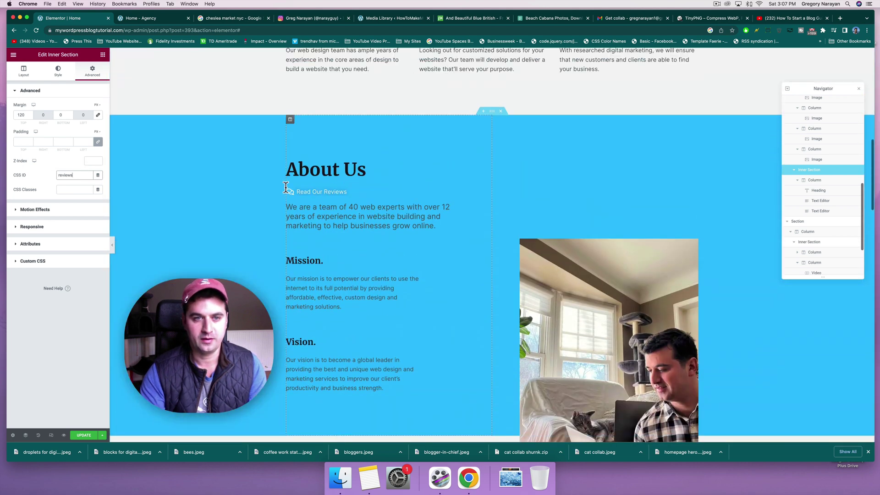
Retarget the 'Read Our Reviews' list item's link from #video to #reviews
drag(285, 187, 349, 192)
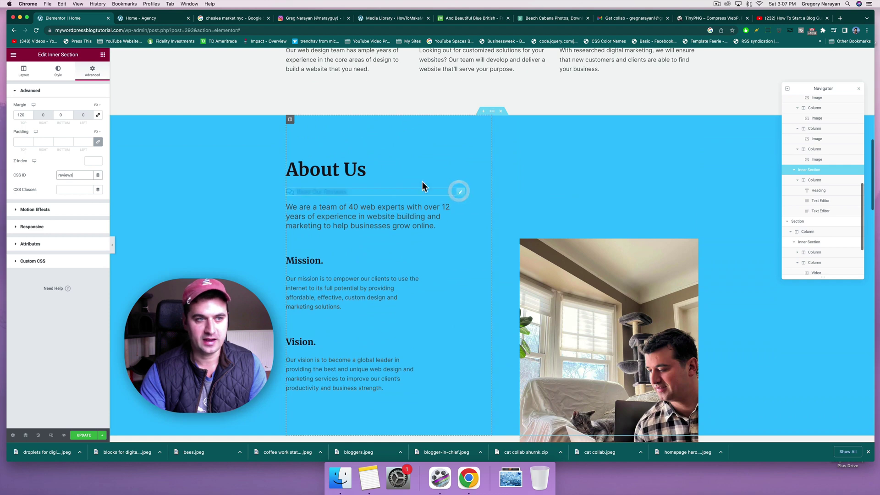
click(350, 192)
click(46, 134)
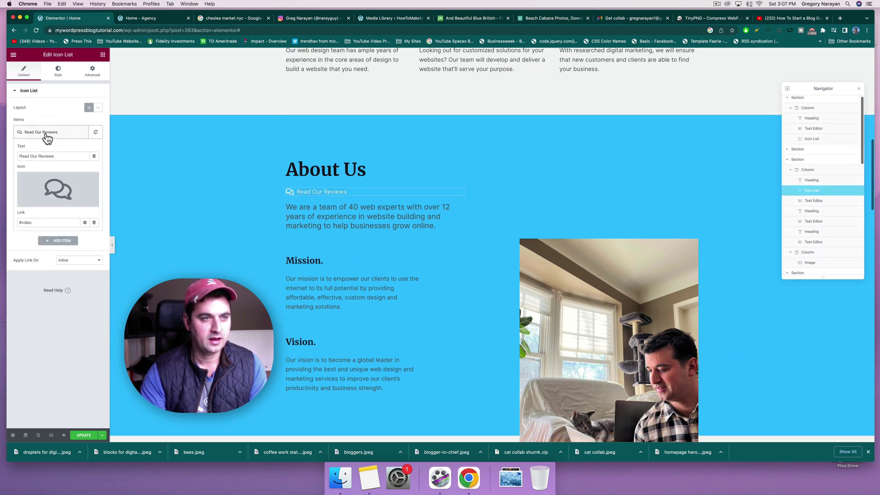
click(40, 223)
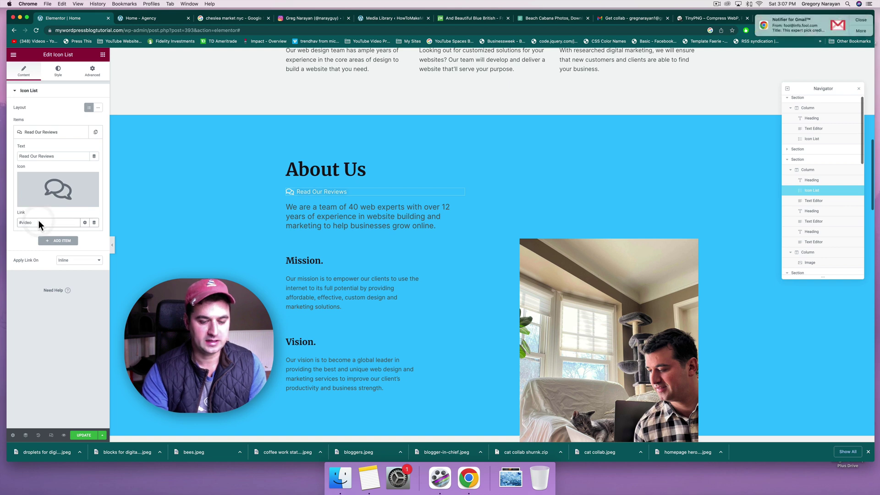
key(BackSpace)
key(BackSpace)
key(BackSpace)
key(BackSpace)
key(BackSpace)
text(re)
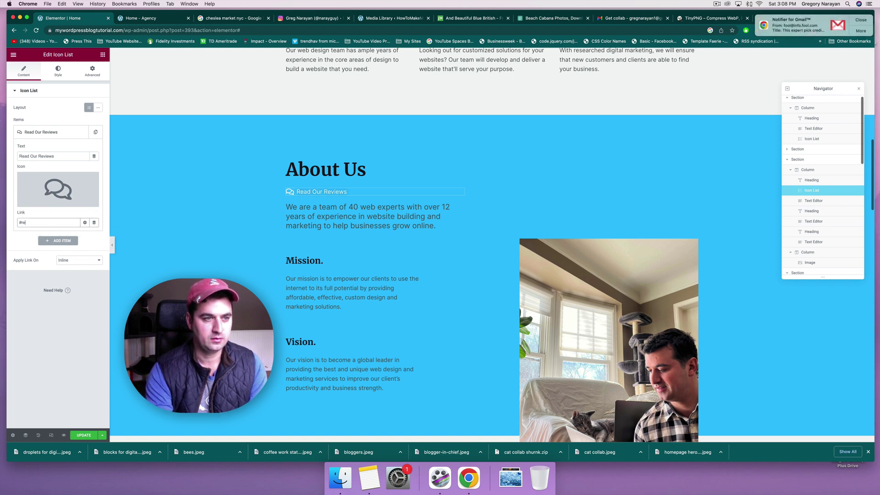
text(views)
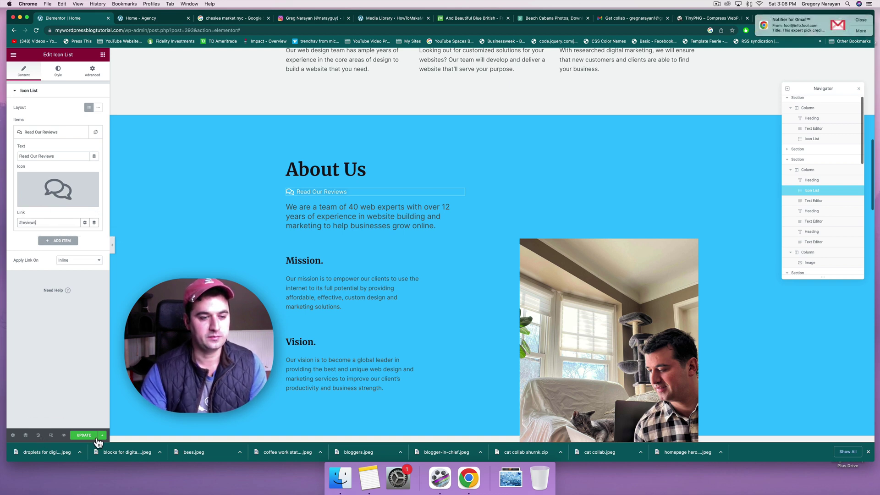